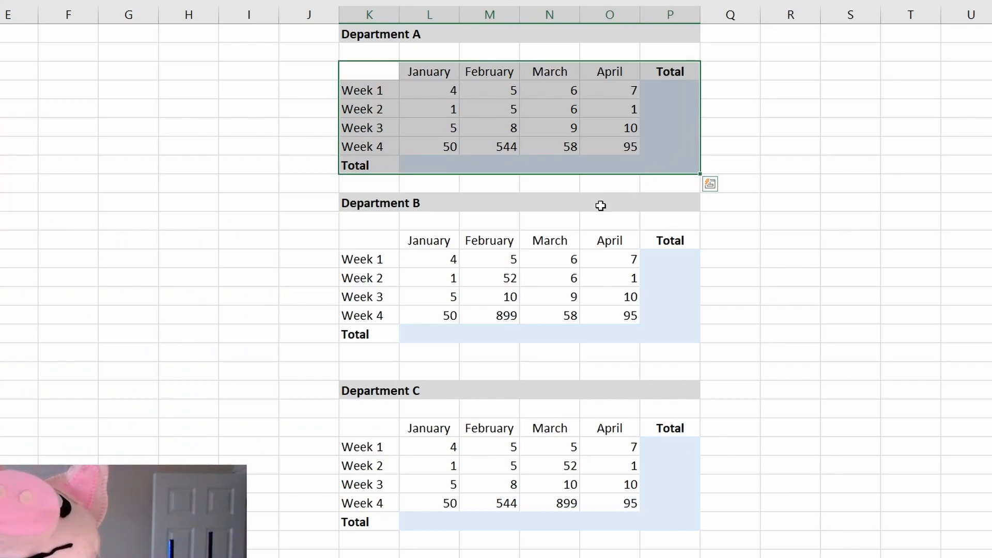
Fill the row and column totals of the Department A, B and C tables at once with AutoSum
left_click_drag(370, 239, 688, 336)
left_click_drag(375, 424, 653, 517)
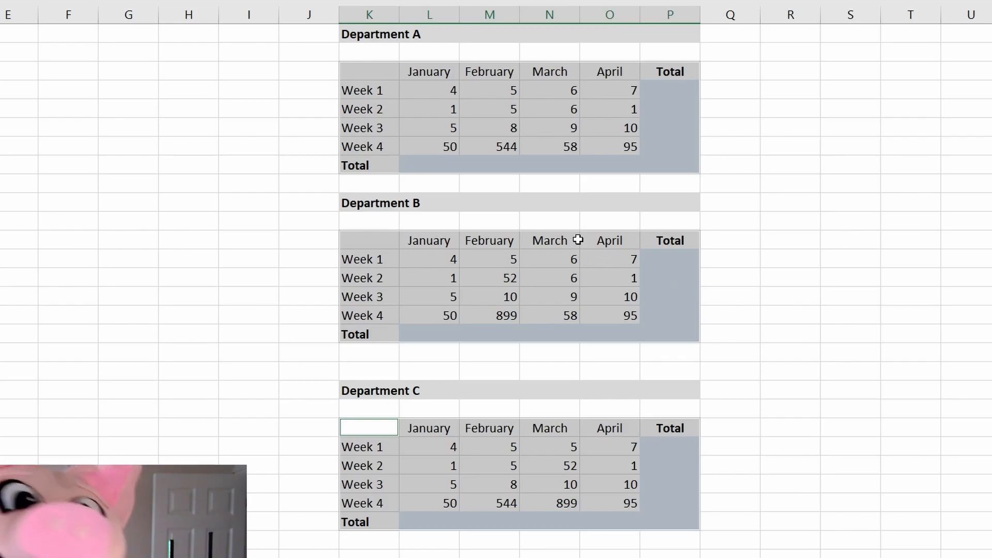
key("alt+equal")
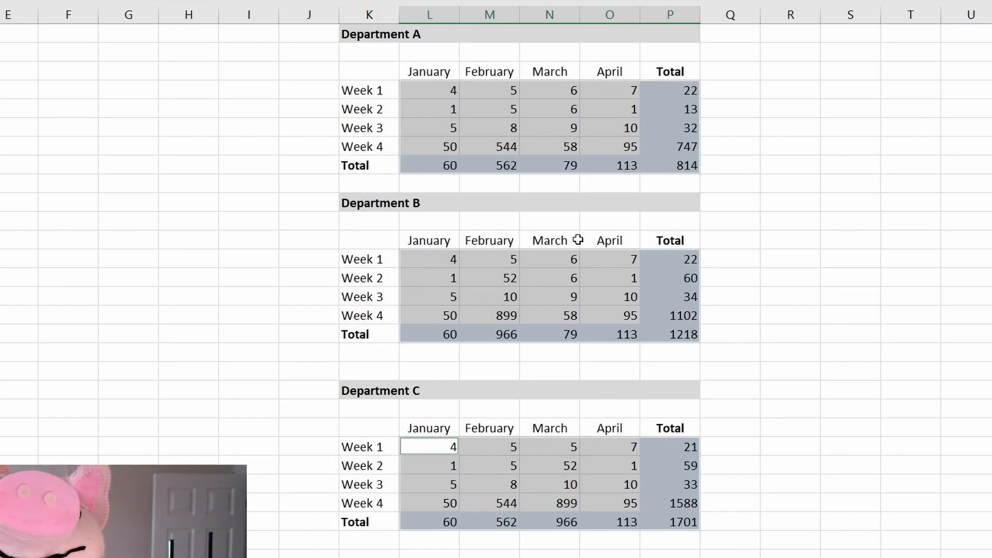
left_click(740, 303)
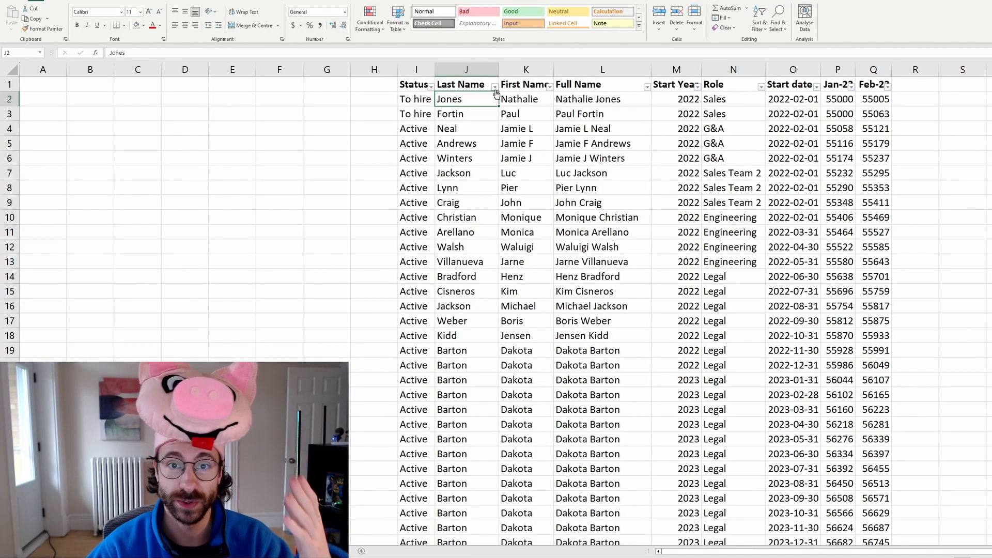
Filter the Last Name column to two selected last names and clear that filter
left_click(496, 87)
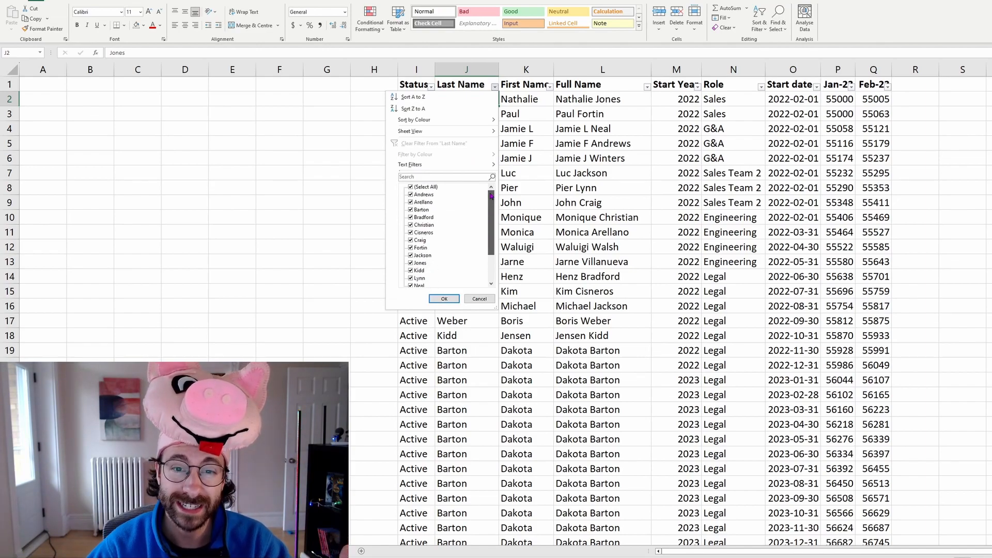
left_click_drag(490, 209, 459, 229)
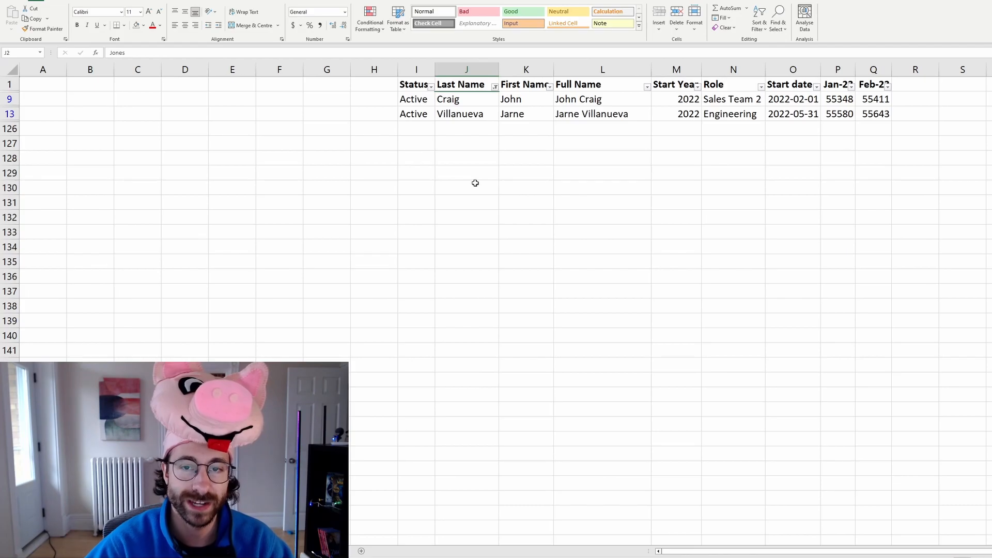
left_click(496, 86)
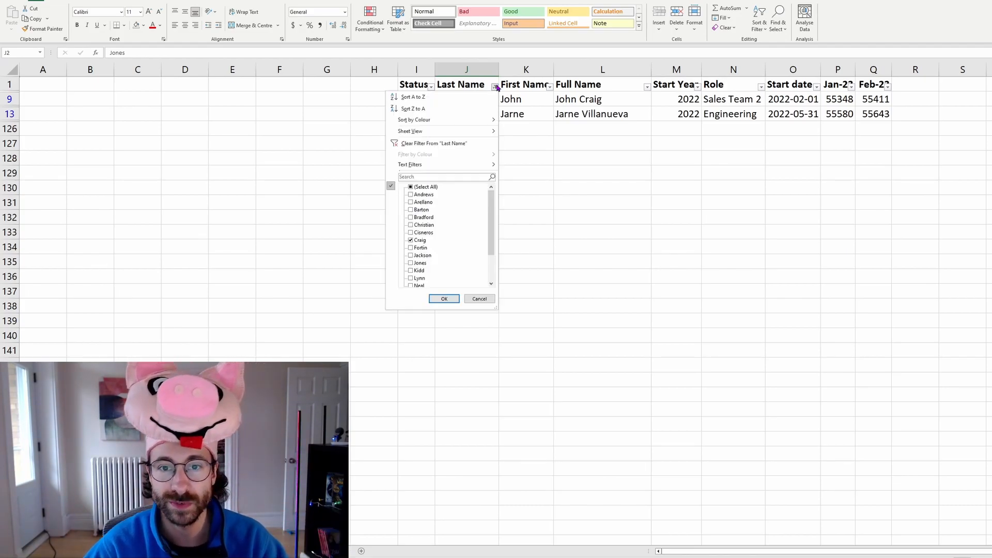
left_click(455, 144)
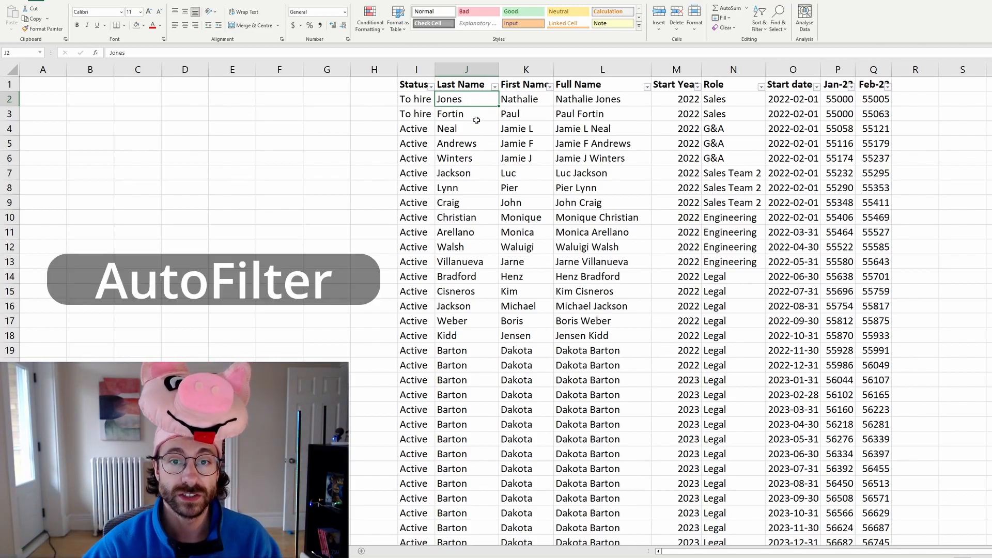
Apply AutoFilter by cell value to show only Status Active and Start Year 2023
left_click(423, 130)
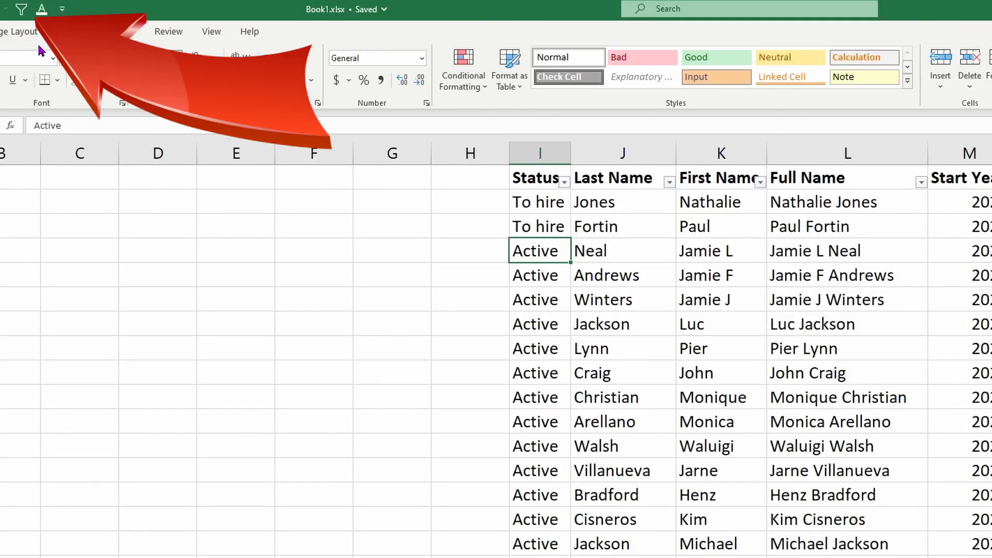
left_click(21, 8)
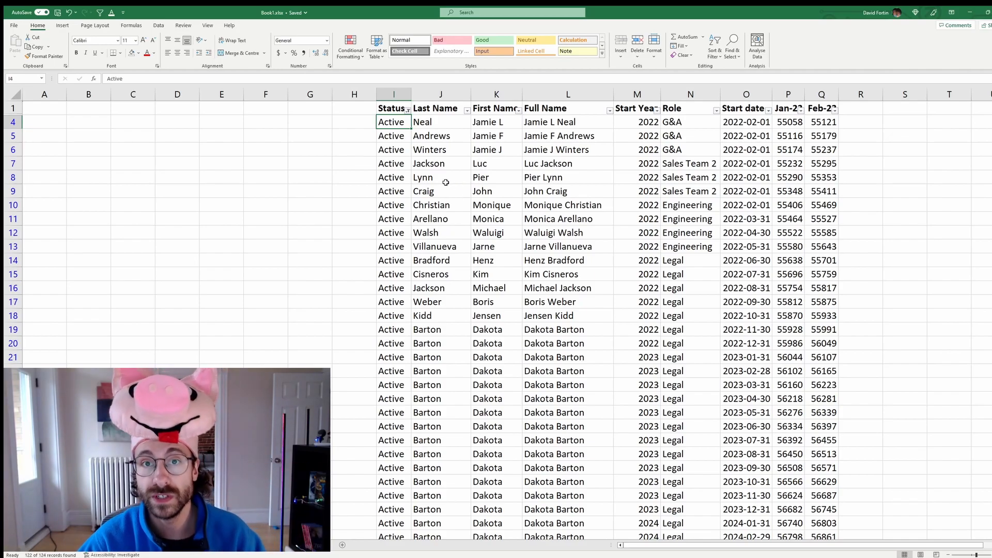
left_click(650, 383)
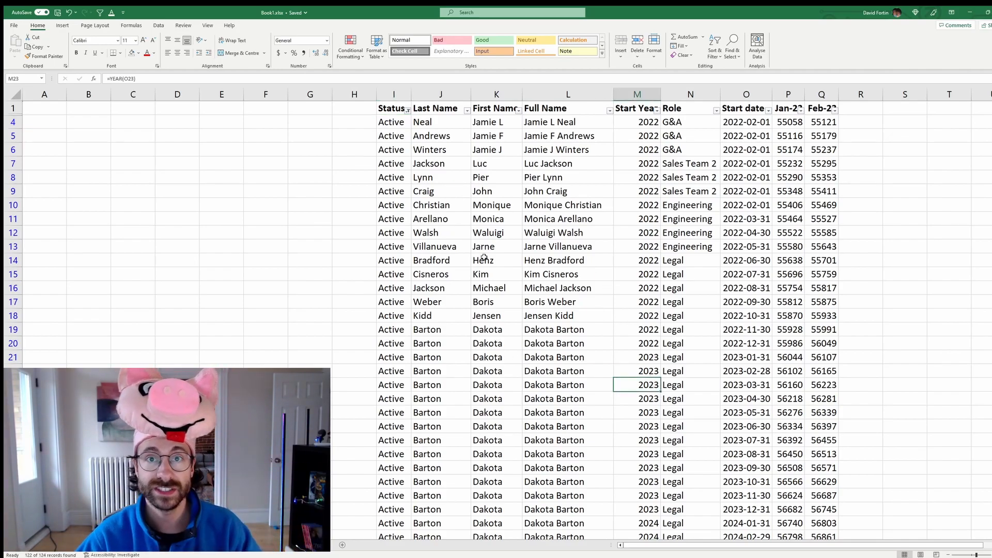
left_click(99, 12)
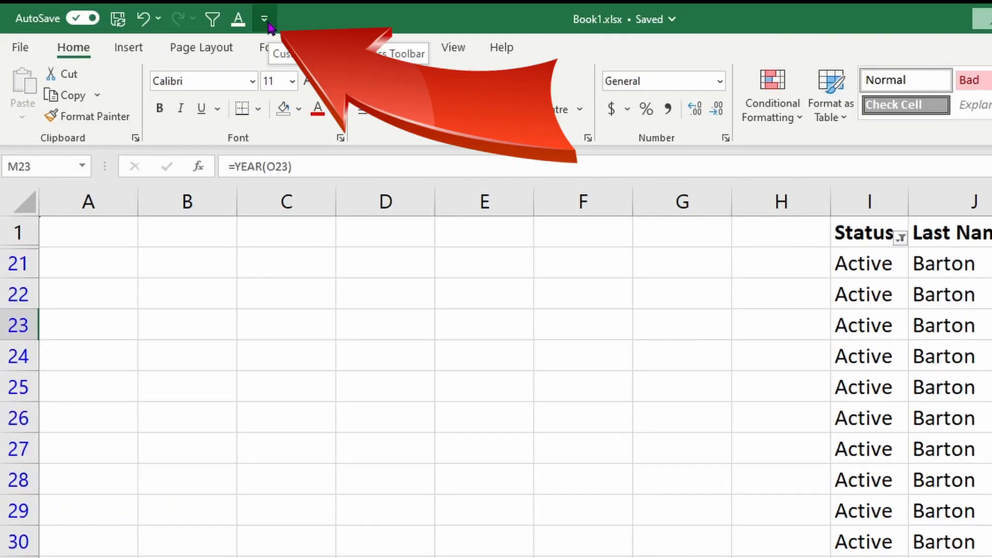
Choose AutoFilter from All Commands in the Quick Access Toolbar customisation and close the options without saving
left_click(266, 24)
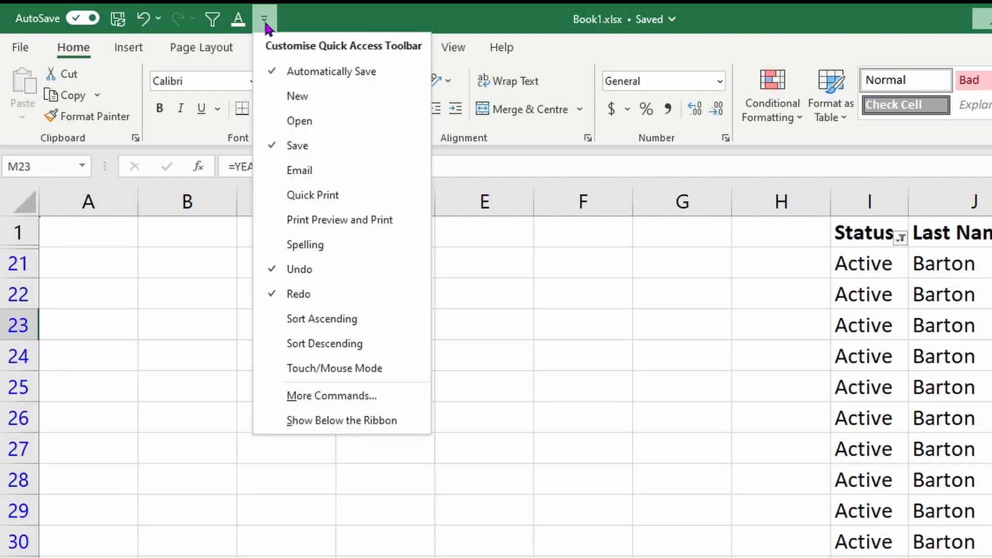
left_click(337, 396)
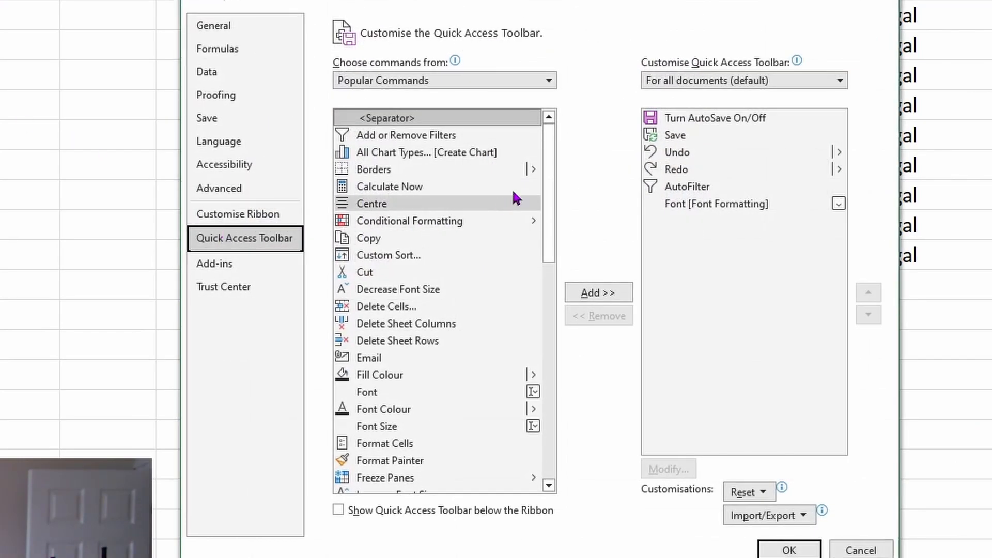
left_click(547, 81)
left_click(430, 137)
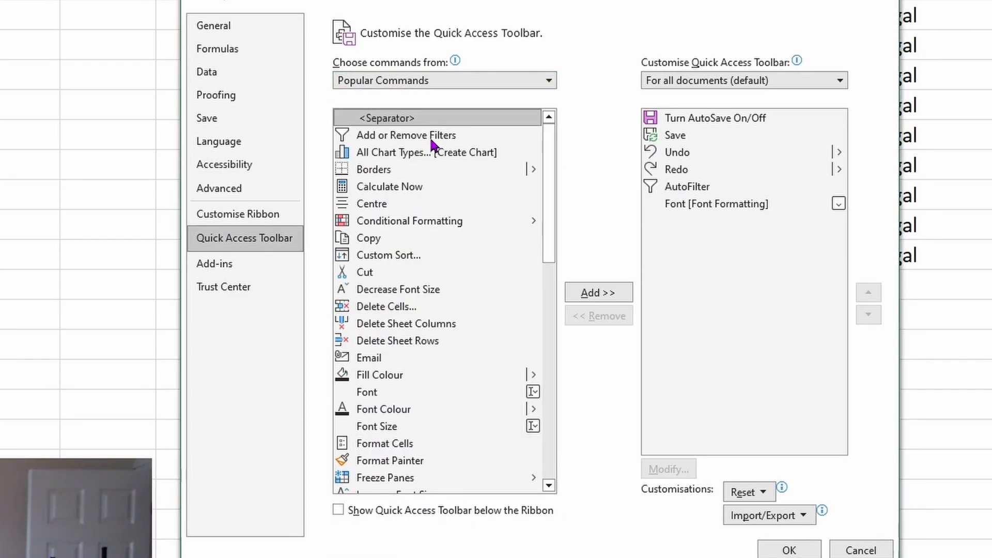
left_click_drag(548, 131, 550, 155)
left_click(427, 200)
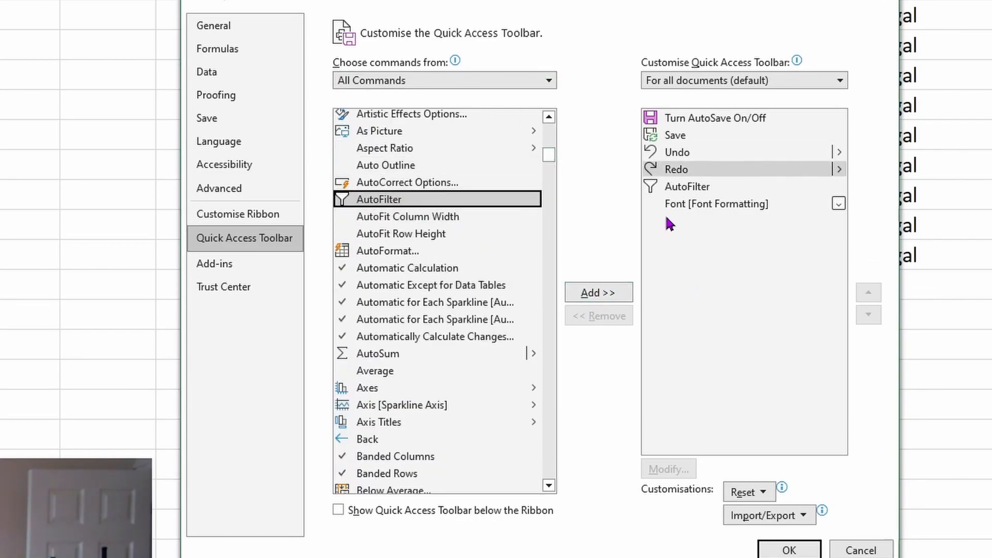
left_click(596, 292)
left_click(558, 333)
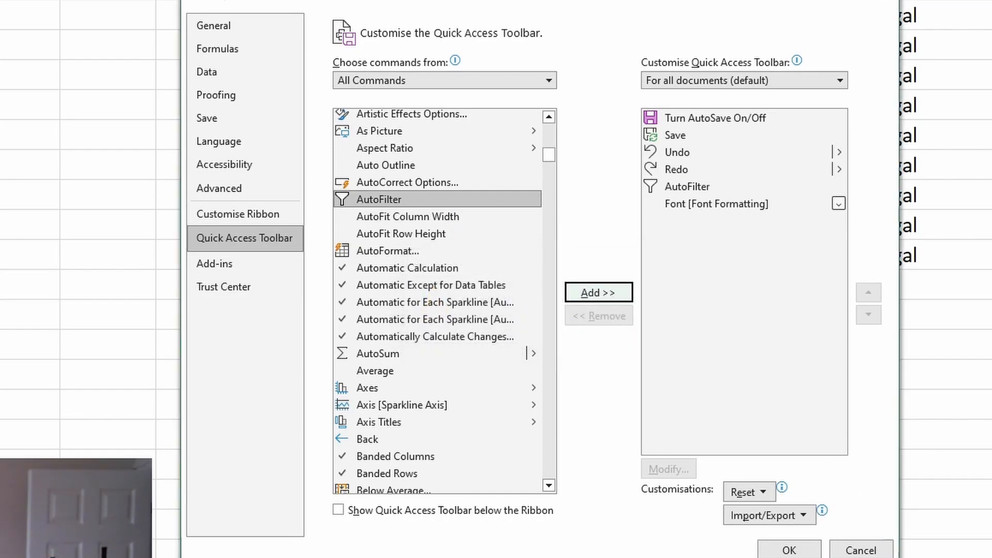
left_click(861, 550)
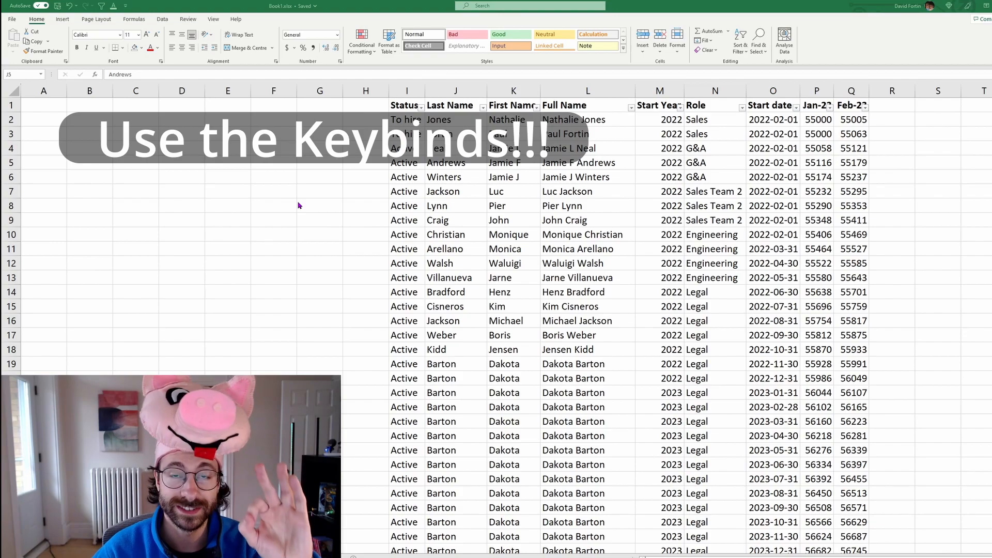
Apply AutoFilter by cell value for Status Active, Start Year 2022 and Role Legal
left_click(421, 184)
key("alt")
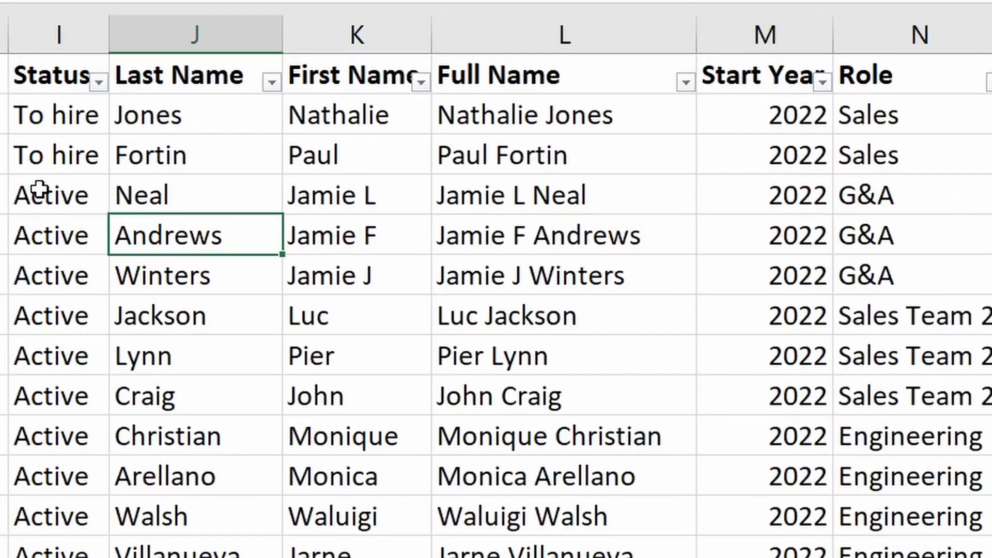
left_click(40, 189)
key("alt+1")
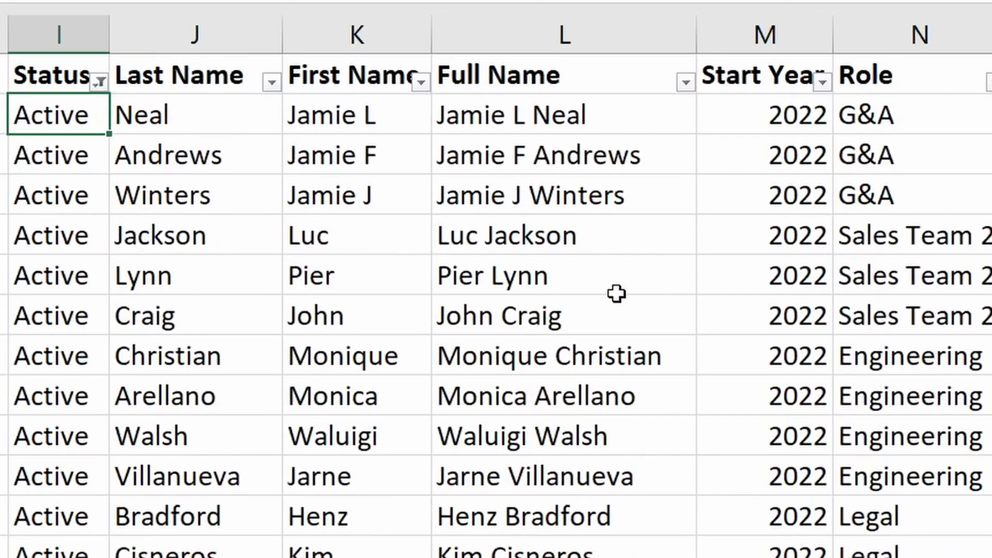
left_click(793, 236)
key("alt+1")
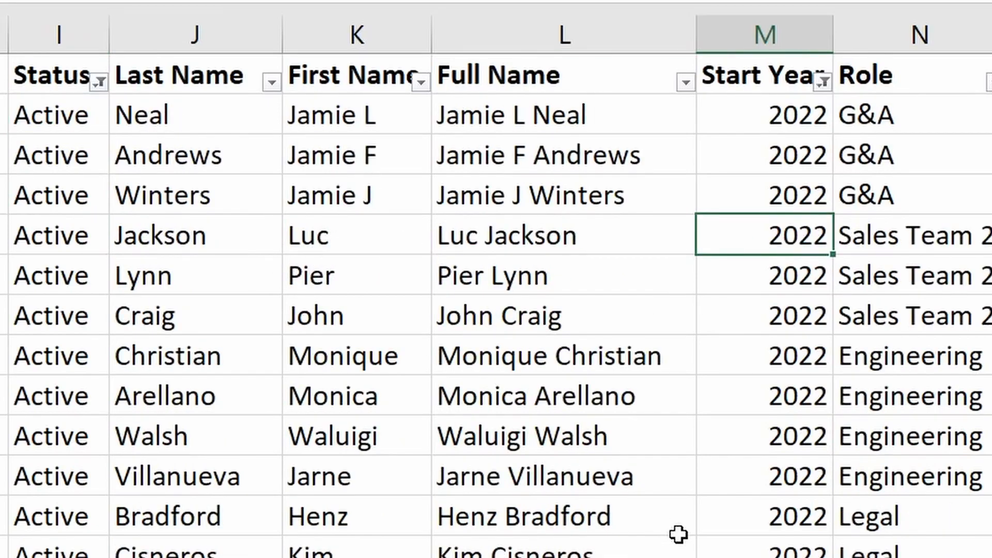
left_click(881, 524)
key("alt+1")
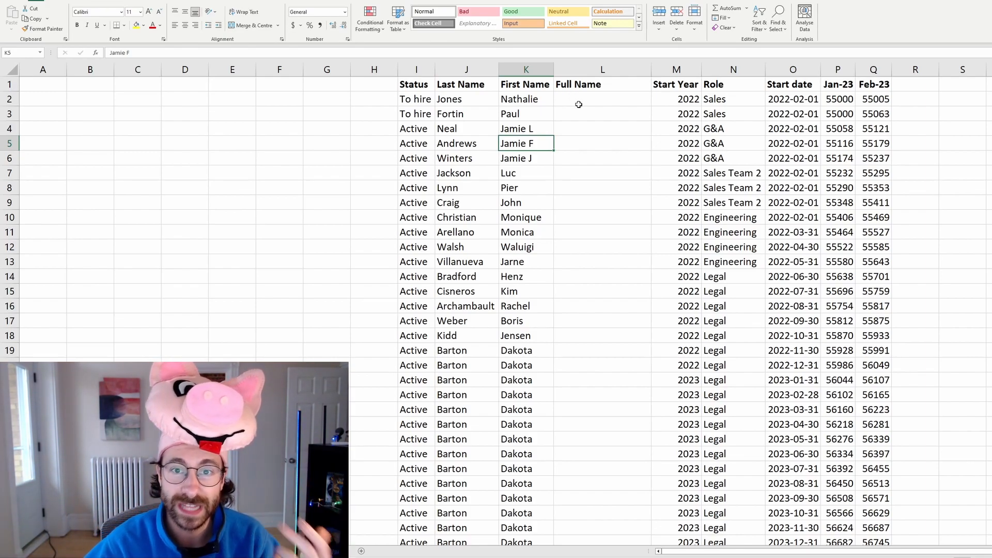
Enter the first employee's last name and first name in L2 and Flash Fill the rest of the Full Name column
left_click_drag(468, 87, 470, 98)
left_click_drag(532, 85, 528, 99)
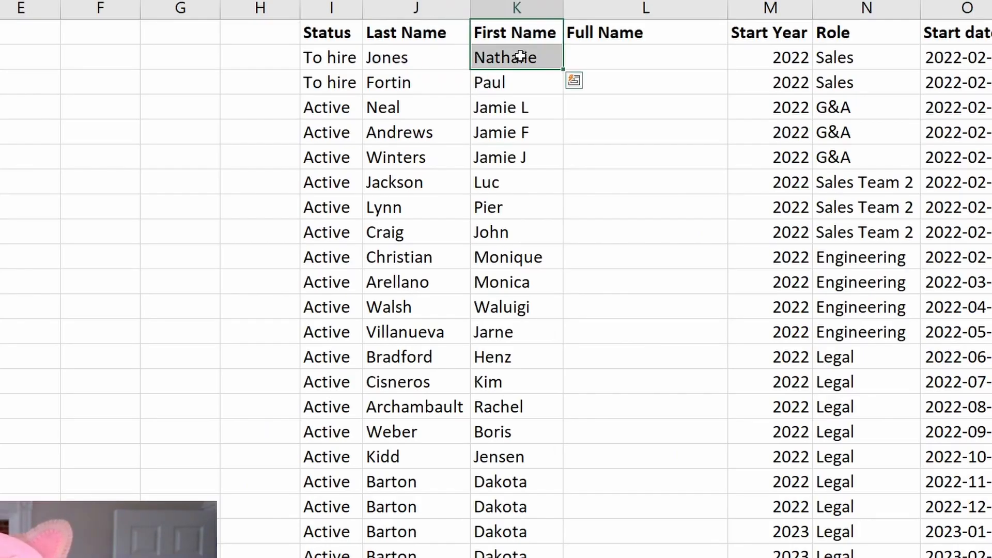
left_click(589, 55)
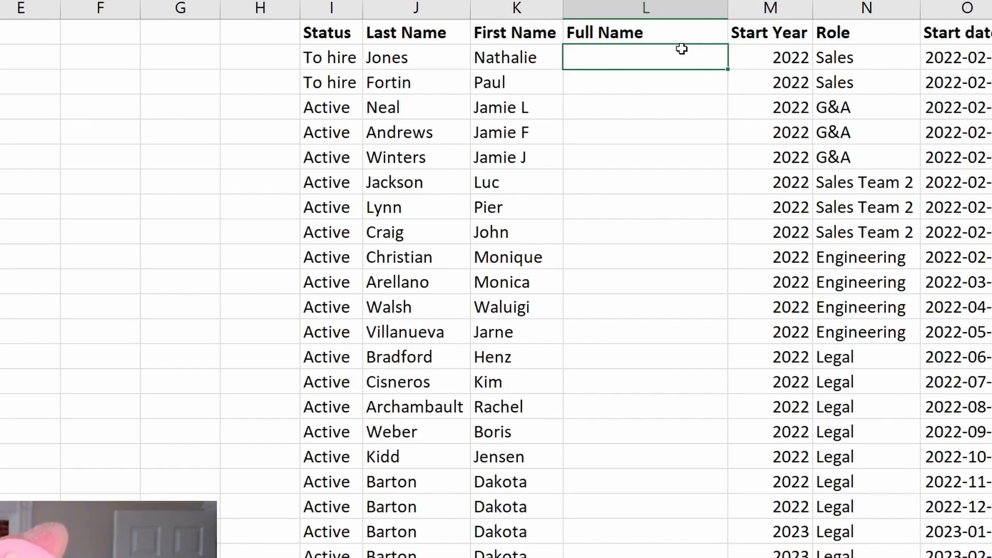
type("Jones Na")
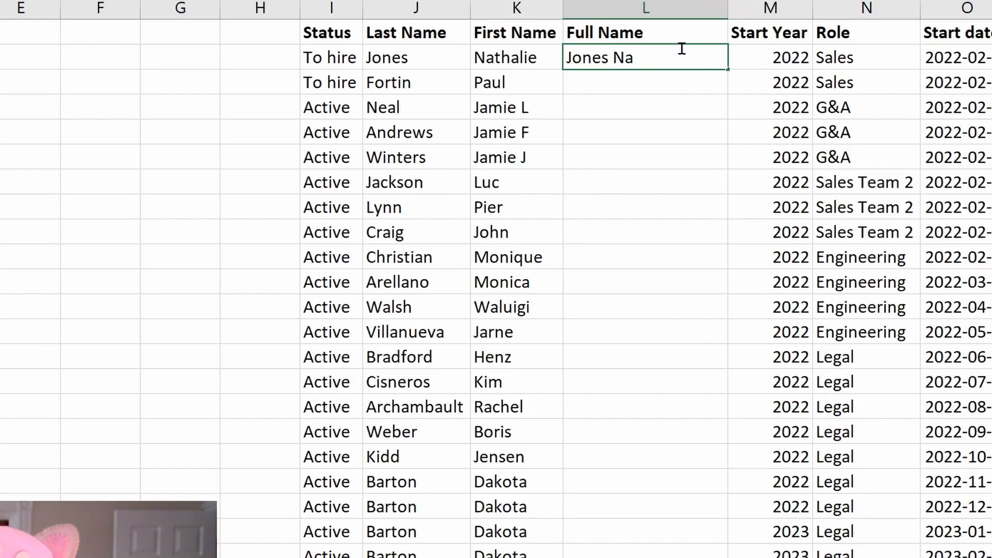
type("thalie")
key("Return")
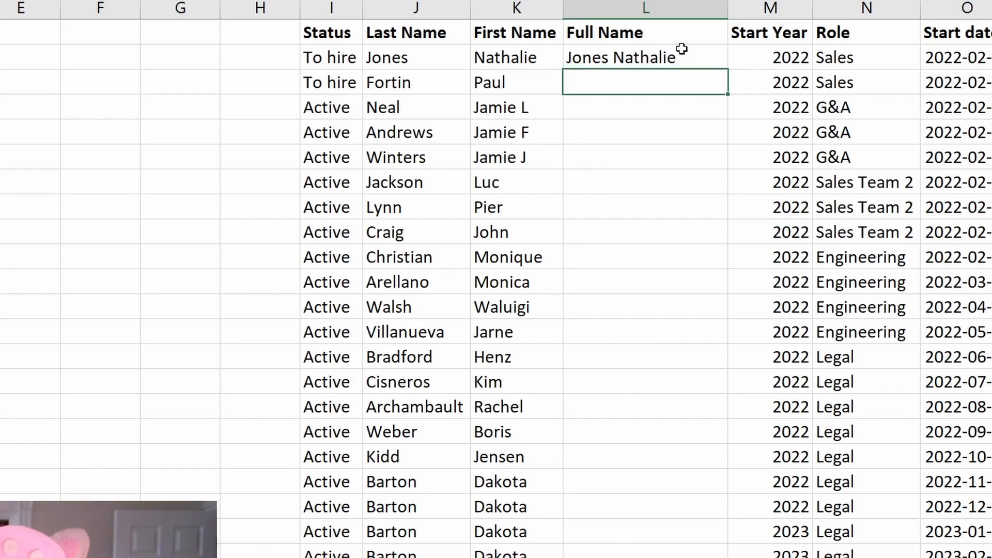
key("ctrl+e")
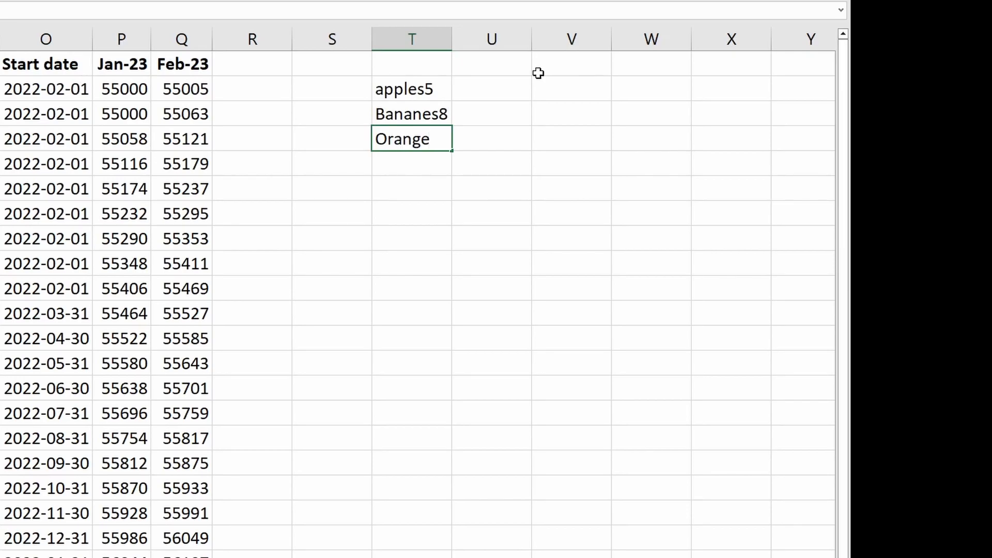
Complete the sample list under Bananes8 with Orange6 and enter apples in the cell beside apples5
type("6")
key("Return")
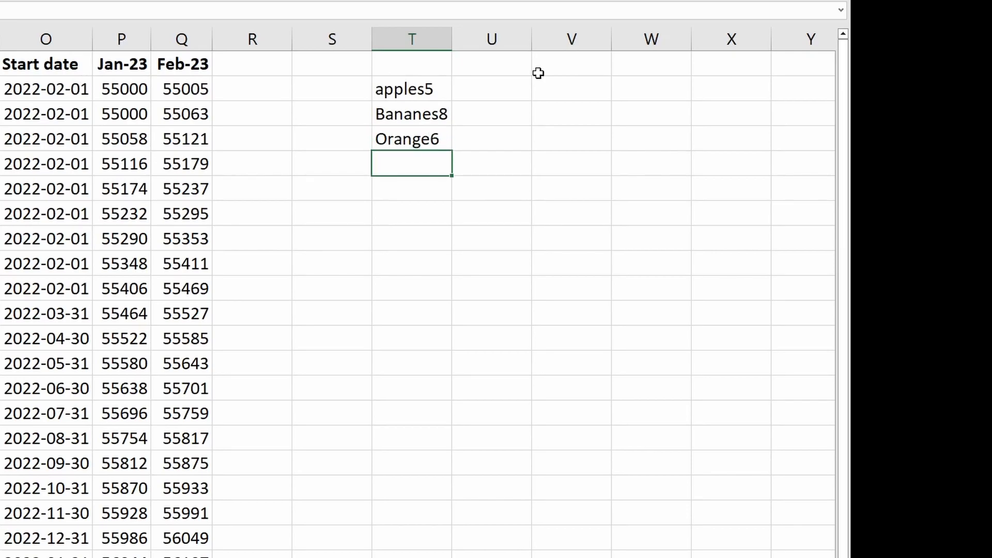
key("Right")
key("Up")
key("Up")
key("Up")
type("apples")
key("Tab")
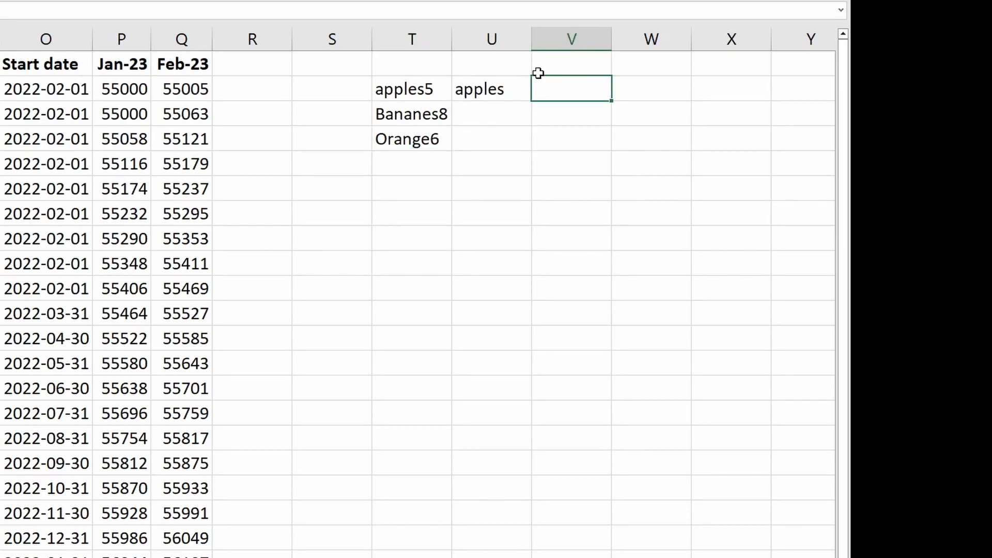
key("Left")
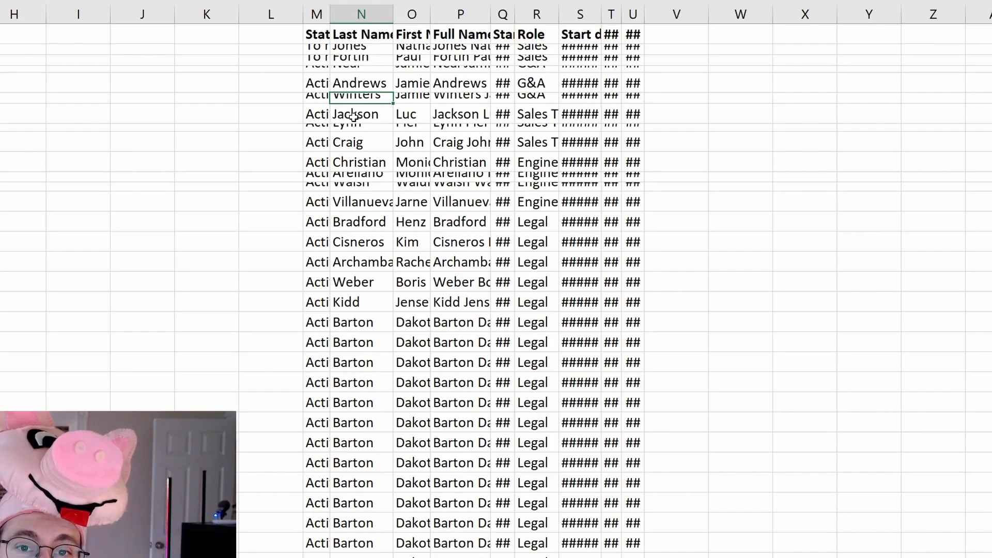
Select the whole employee table and AutoFit its column widths and row heights
key("ctrl+a")
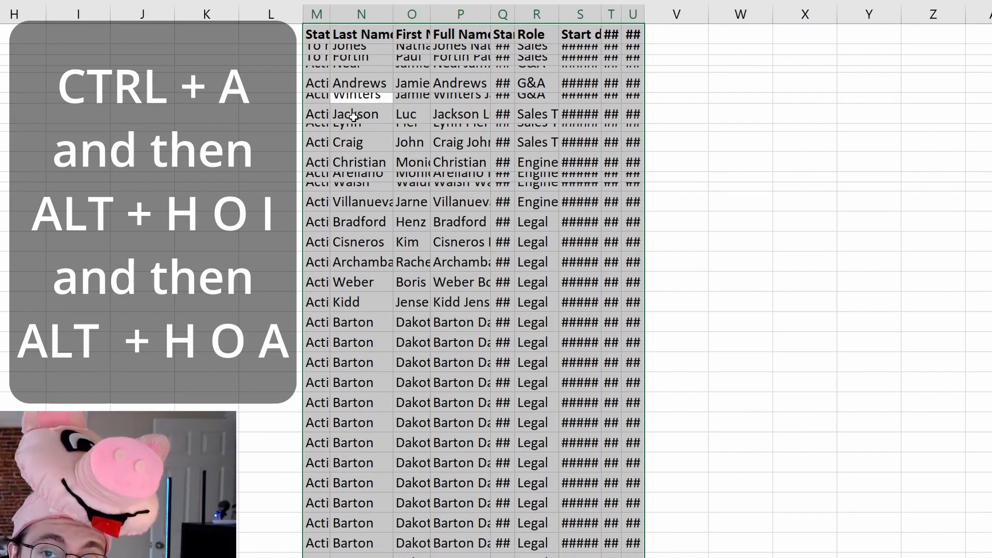
key("alt+h")
key("o")
key("i")
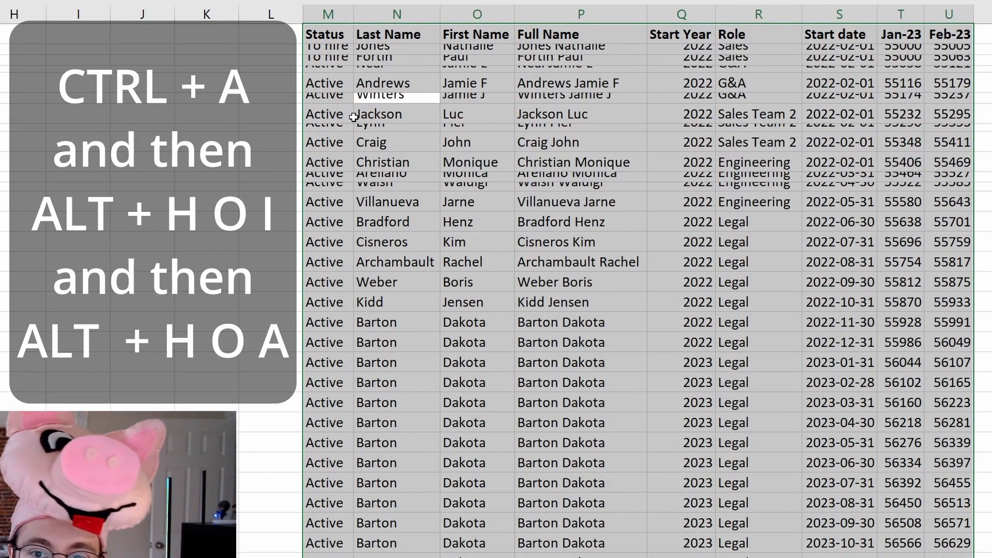
key("alt+h")
key("o")
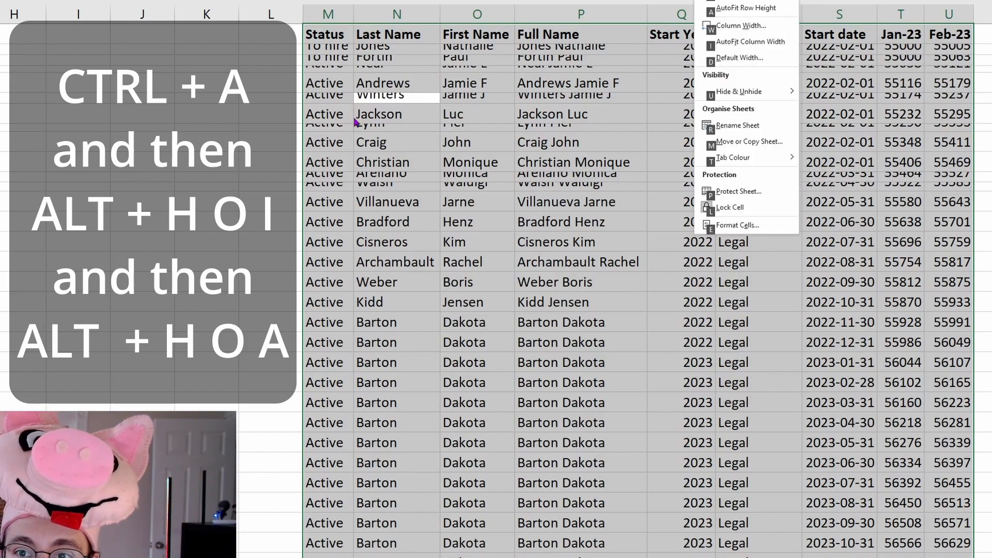
key("a")
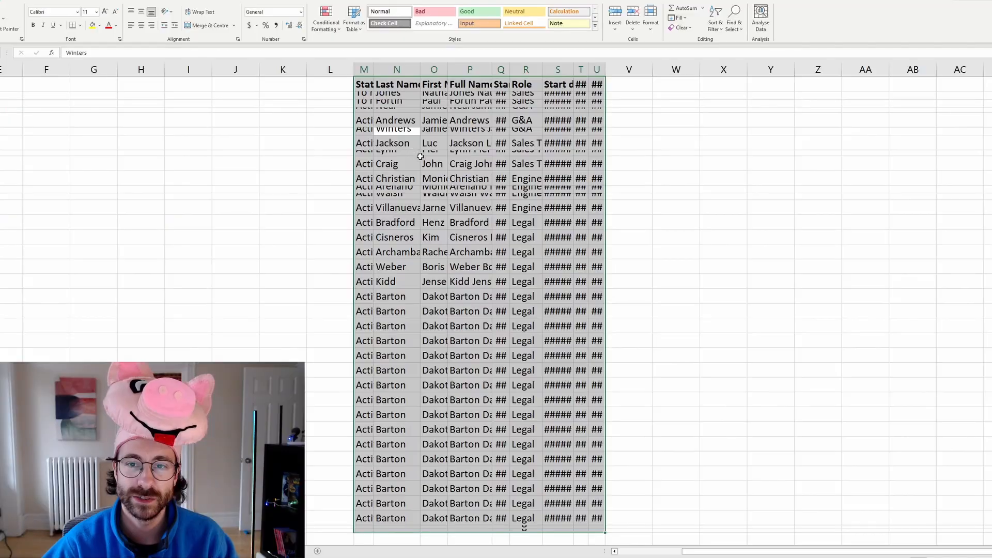
Select columns M to U and AutoFit their widths from the column headers
left_click(676, 177)
left_click_drag(364, 70, 589, 73)
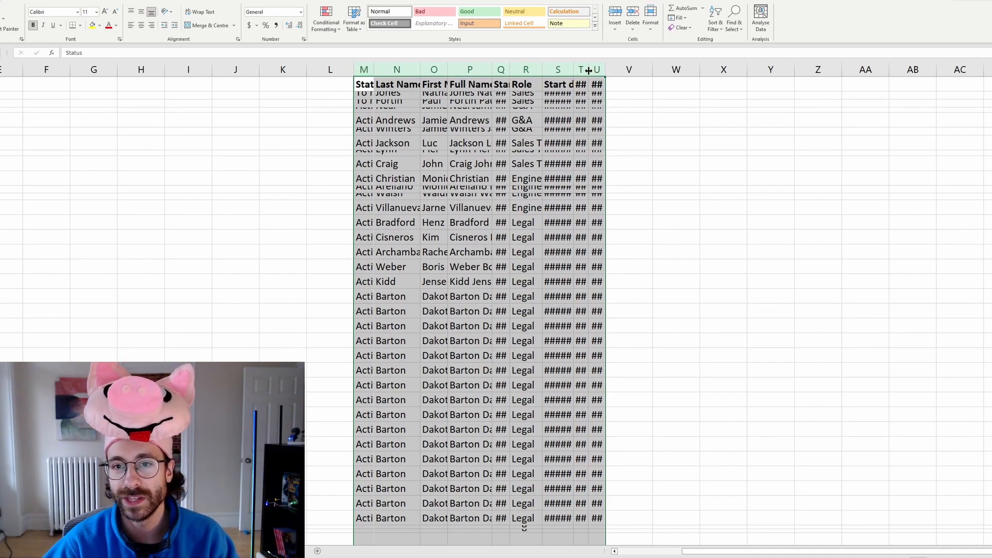
double_click(589, 71)
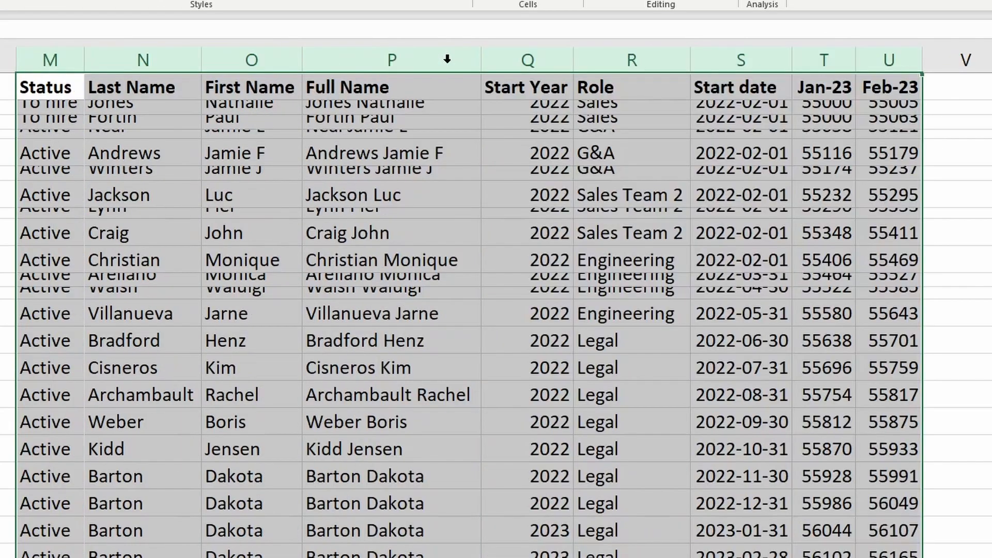
AutoFit the heights of all rows in the sheet, and apply AutoFit Row Height to the whole employee table from the Status header down
left_click_drag(1, 86, 1, 422)
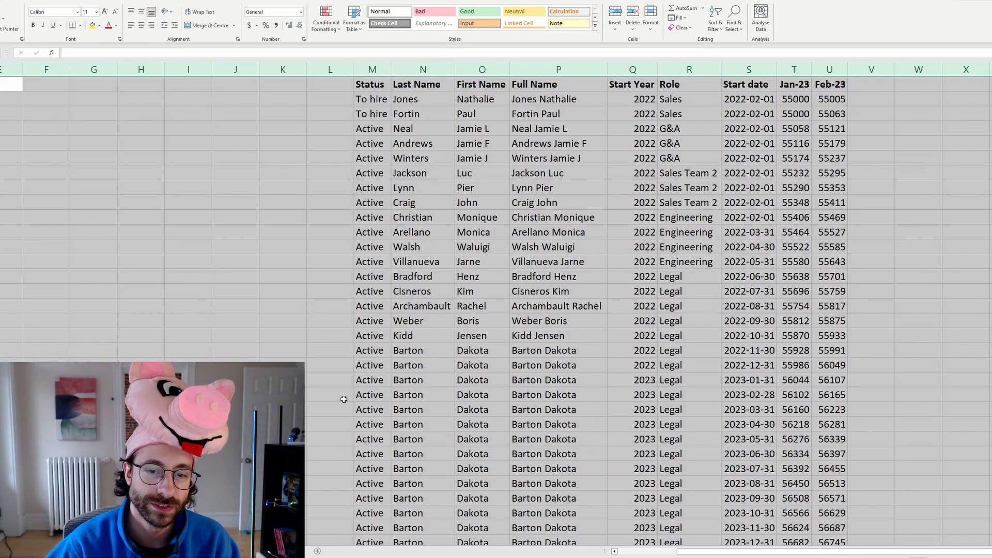
left_click(491, 248)
left_click(384, 87)
key("ctrl+shift+End")
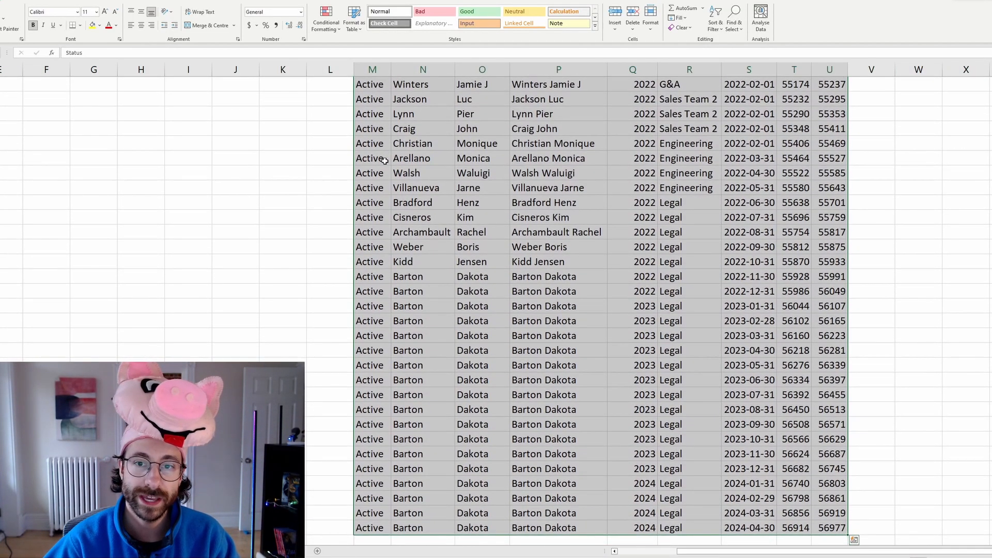
key("alt")
key("h")
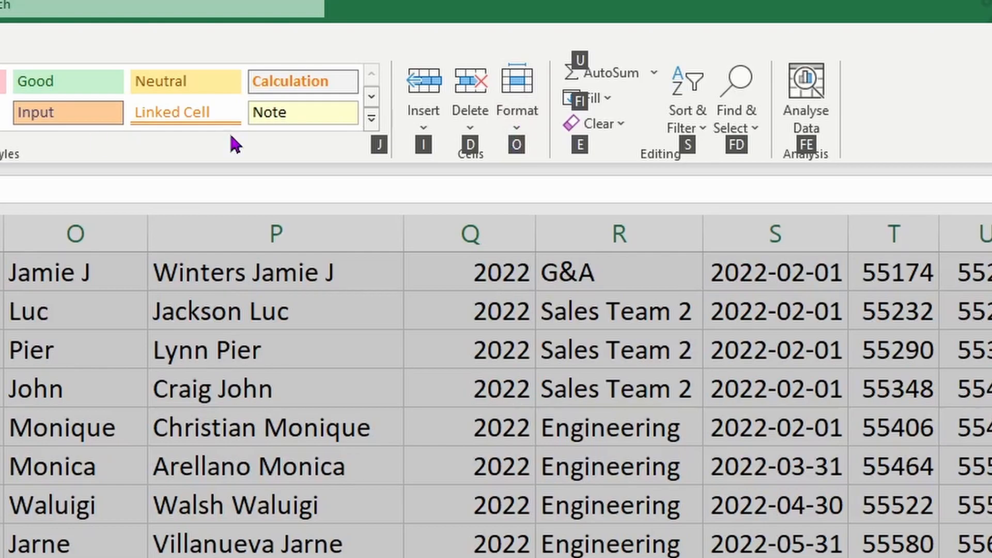
key("o")
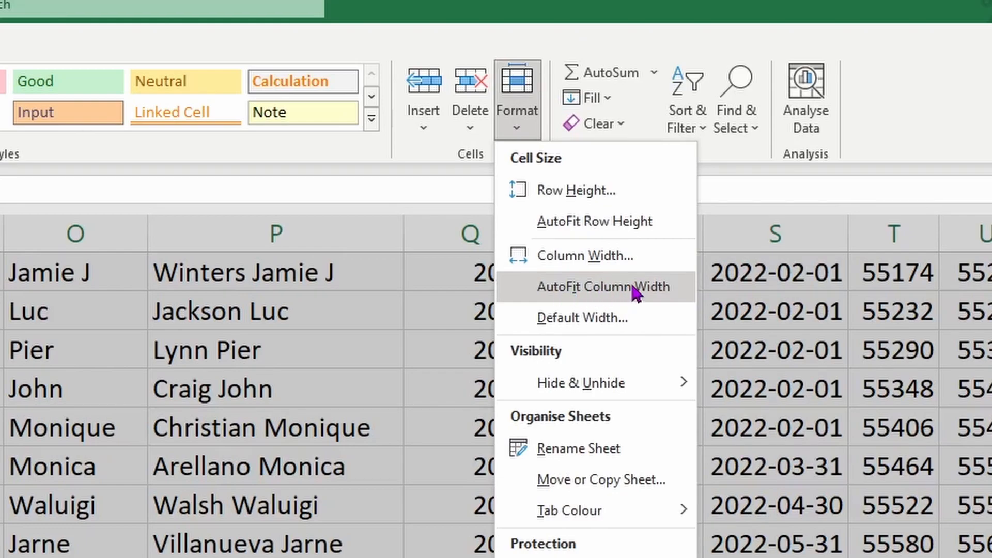
left_click(625, 221)
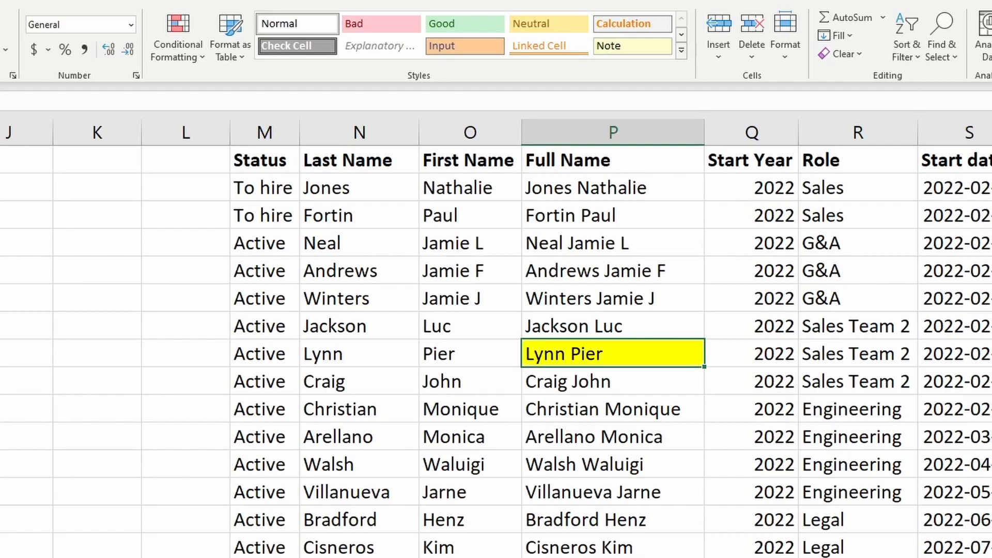
Repeat the yellow fill on the sixth and eighth employees' First Name cells and the ninth to eleventh employees' Full Name cells
left_click(483, 326)
key("F4")
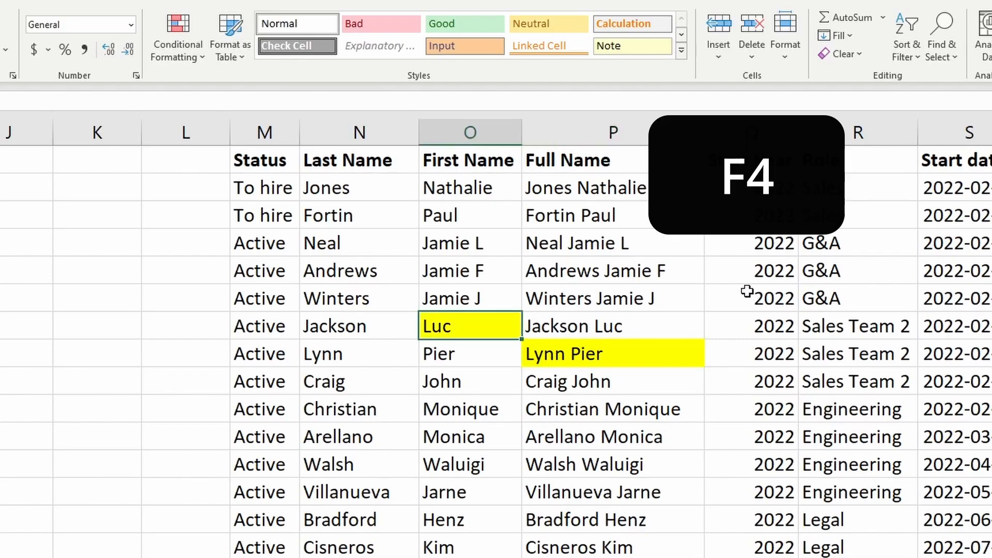
key("Right")
key("F4")
key("Down")
key("F4")
key("Down")
key("F4")
key("Down")
key("Left")
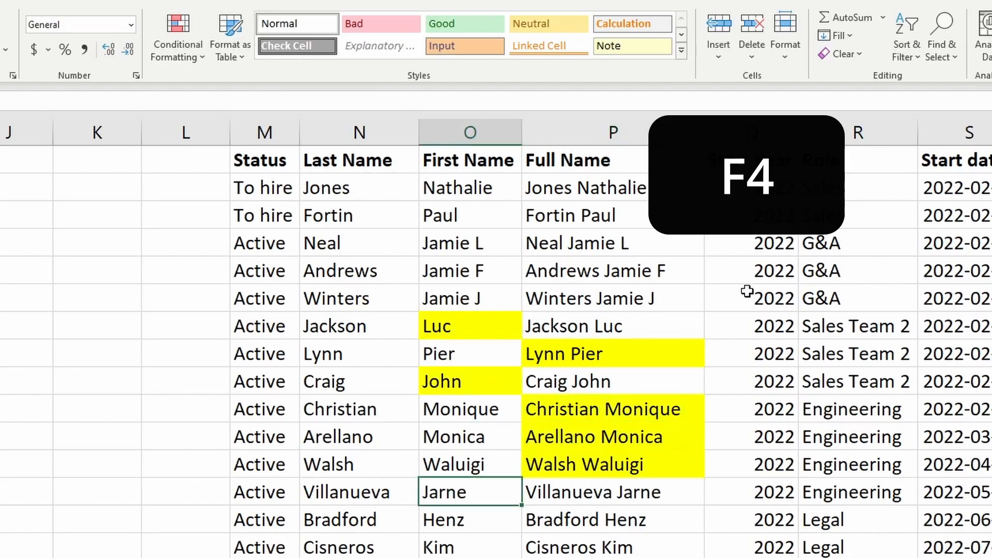
Repeat the yellow fill on the twelfth and fourteenth employees' First Name cells and the twelfth and thirteenth employees' Full Name cells
key("F4")
key("Right")
key("F4")
key("Down")
key("F4")
key("Down")
key("Left")
key("F4")
key("Right")
key("Down")
key("Left")
key("Right")
Insert a blank column before the Full Name column and repeat the insertion four more times
right_click(573, 139)
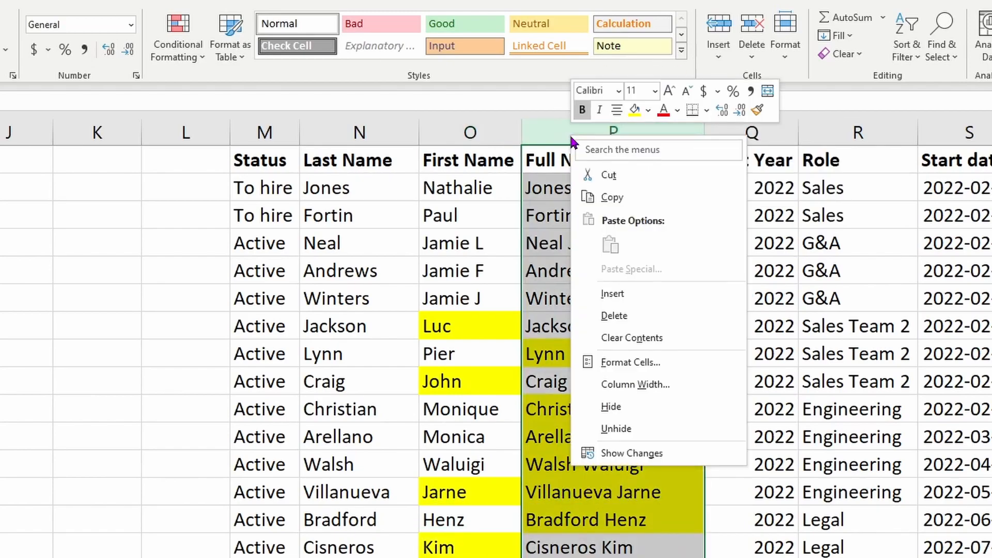
left_click(641, 293)
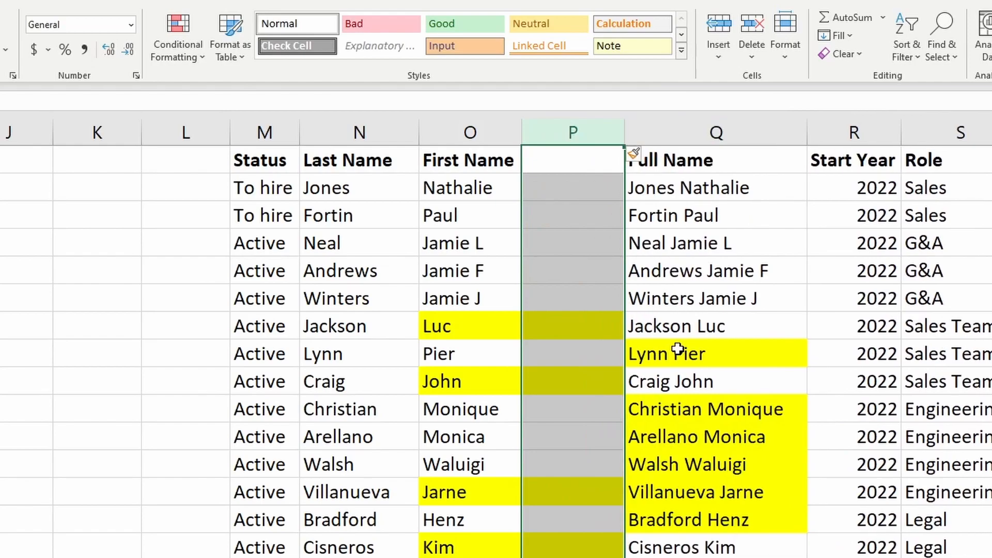
key("F4")
key("F4")
key("F4")
key("F4")
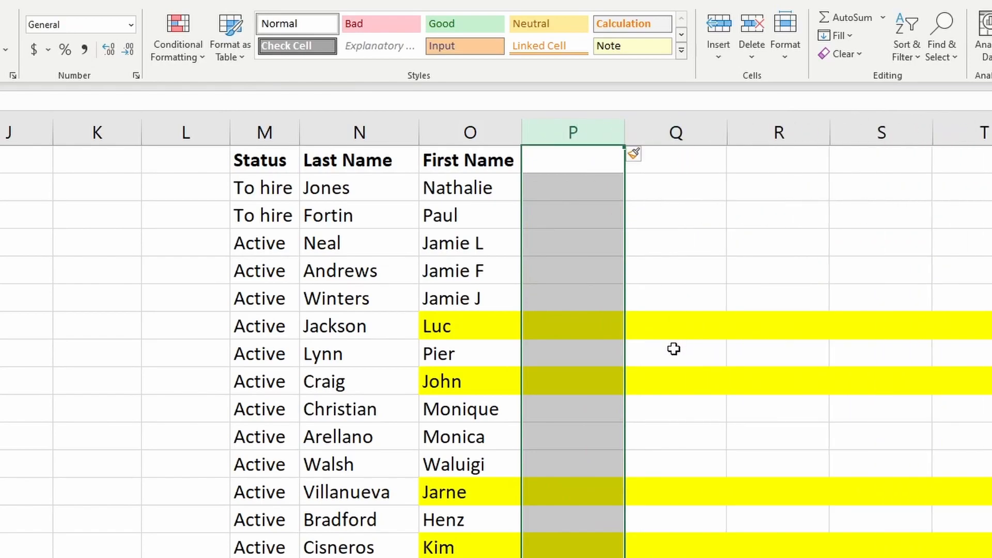